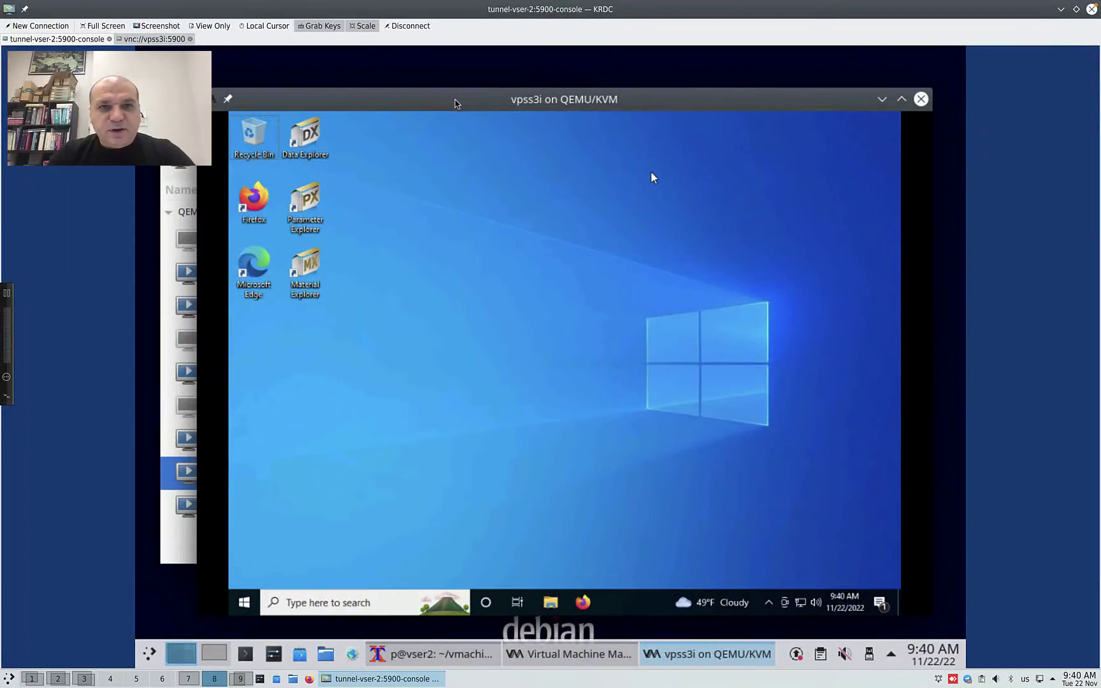
Drag the vpss3i console window aside to reveal the Virtual Machine Manager VM list.
left_click_drag(455, 104, 458, 88)
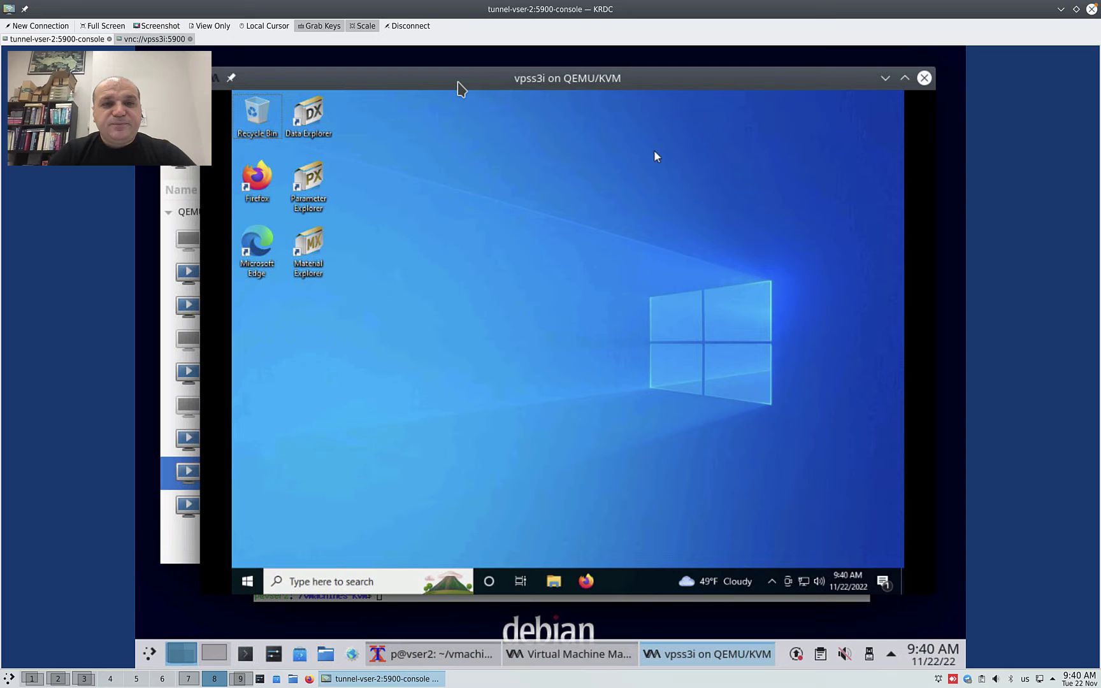
left_click_drag(453, 84, 532, 267)
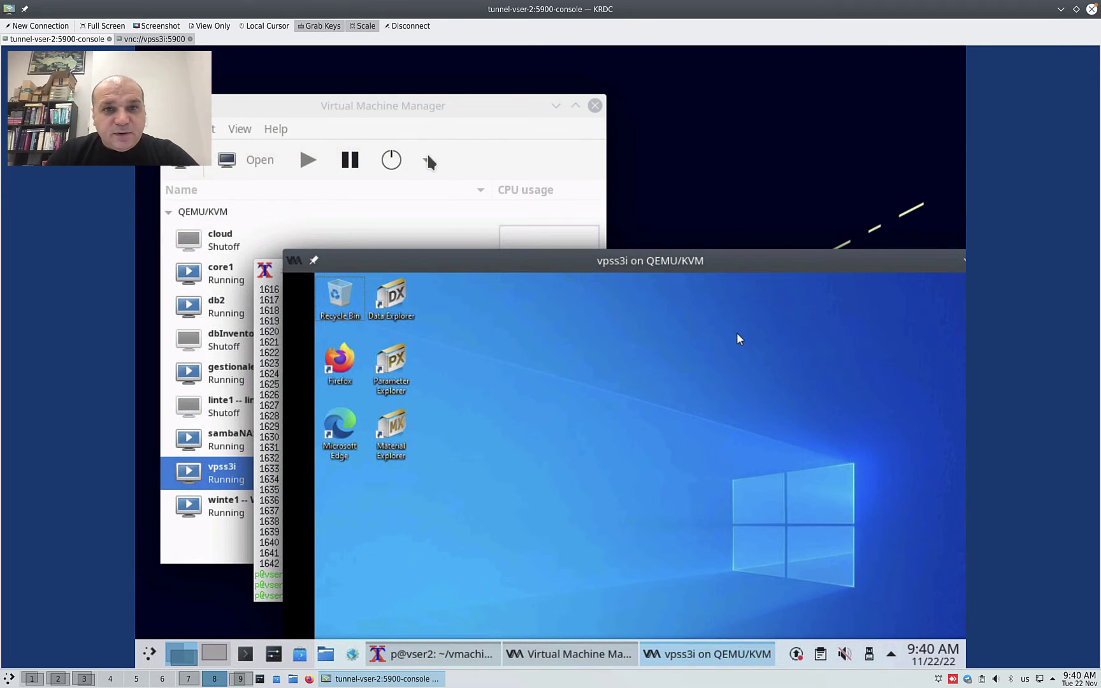
Raise vpss3i, restore and re-maximize KRDC, then re-maximize the vpss3i console window.
left_click(414, 108)
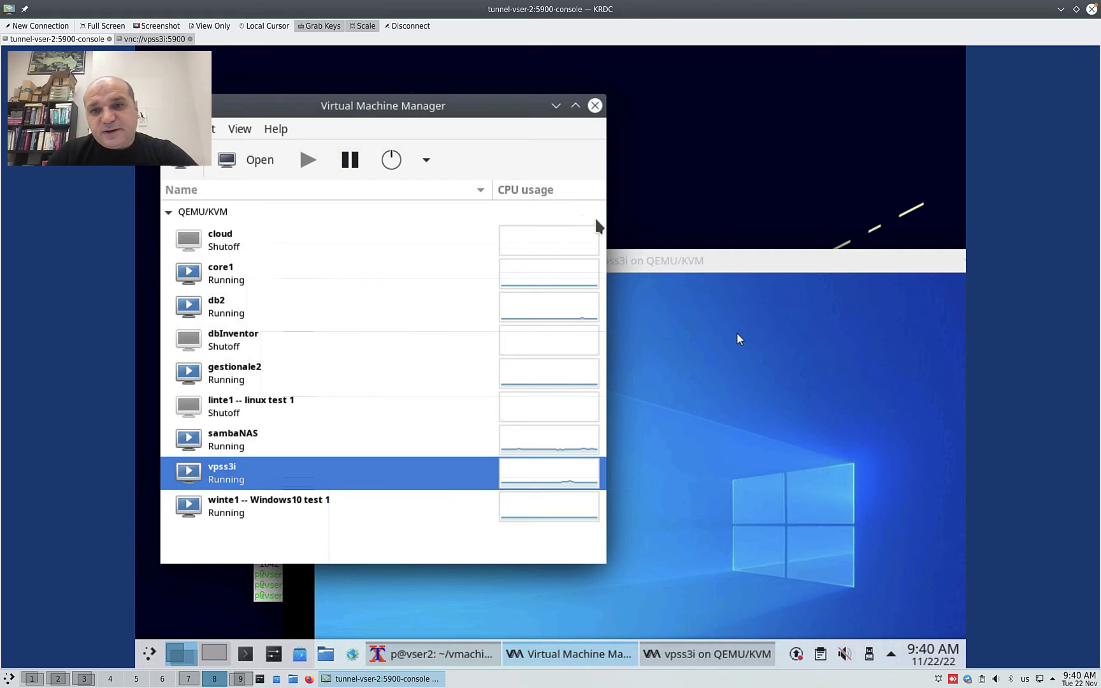
mouse_move(713, 268)
left_mouse_down()
mouse_move(621, 144)
mouse_move(606, 83)
left_mouse_up()
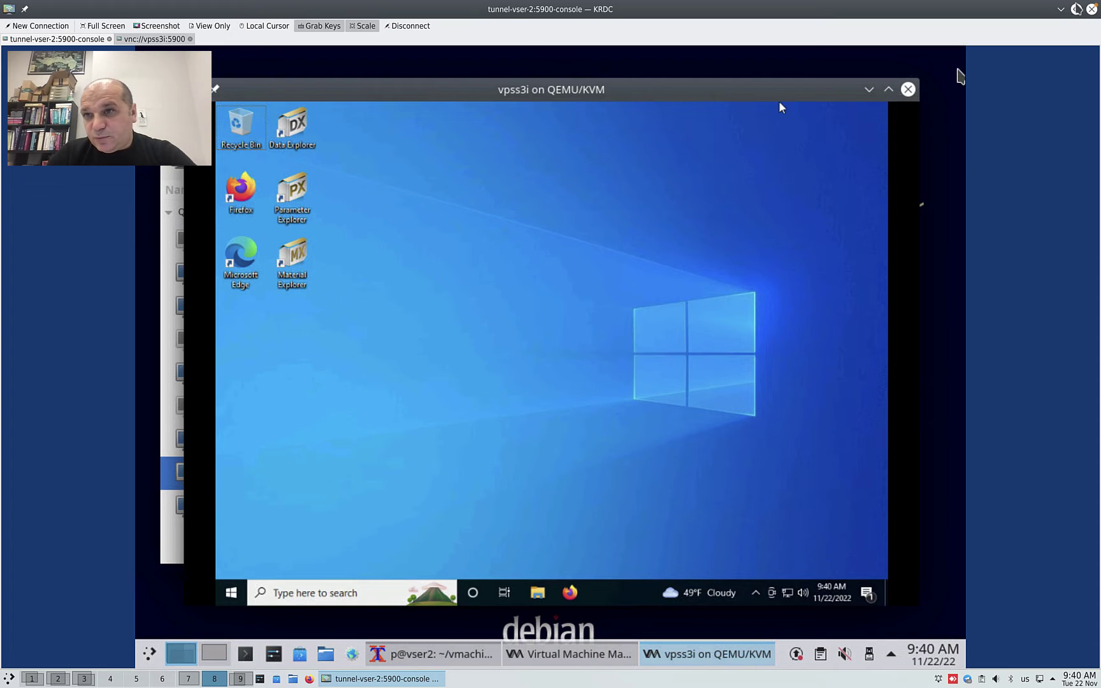
left_click(1075, 9)
left_click_drag(599, 40, 637, 42)
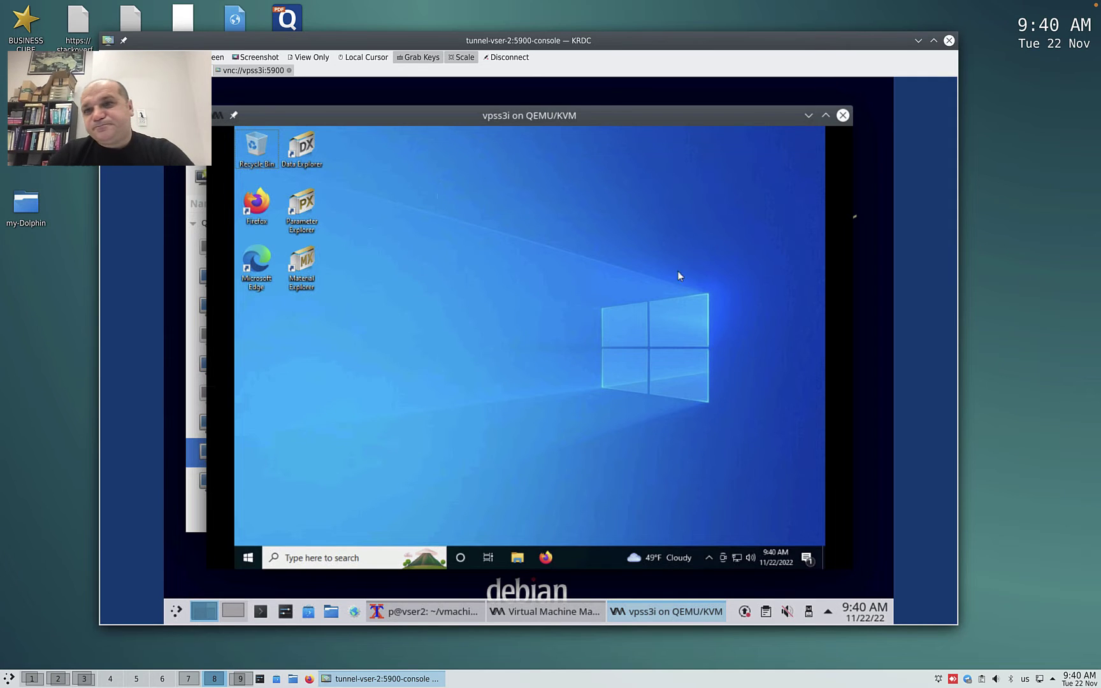
left_click(934, 42)
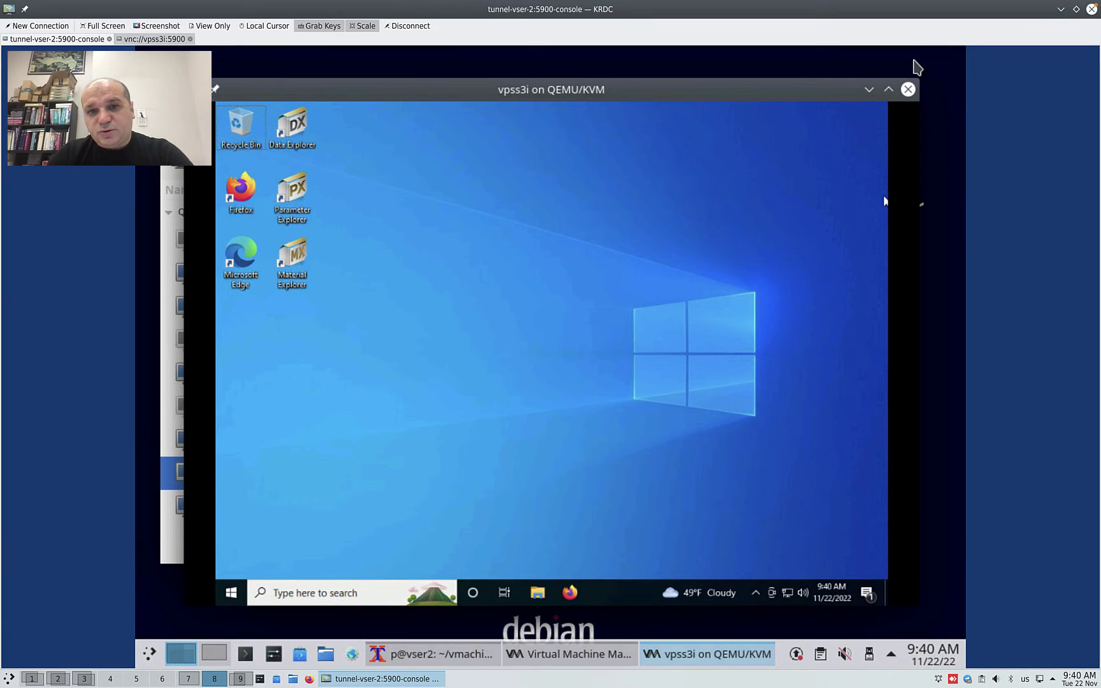
double_click(267, 91)
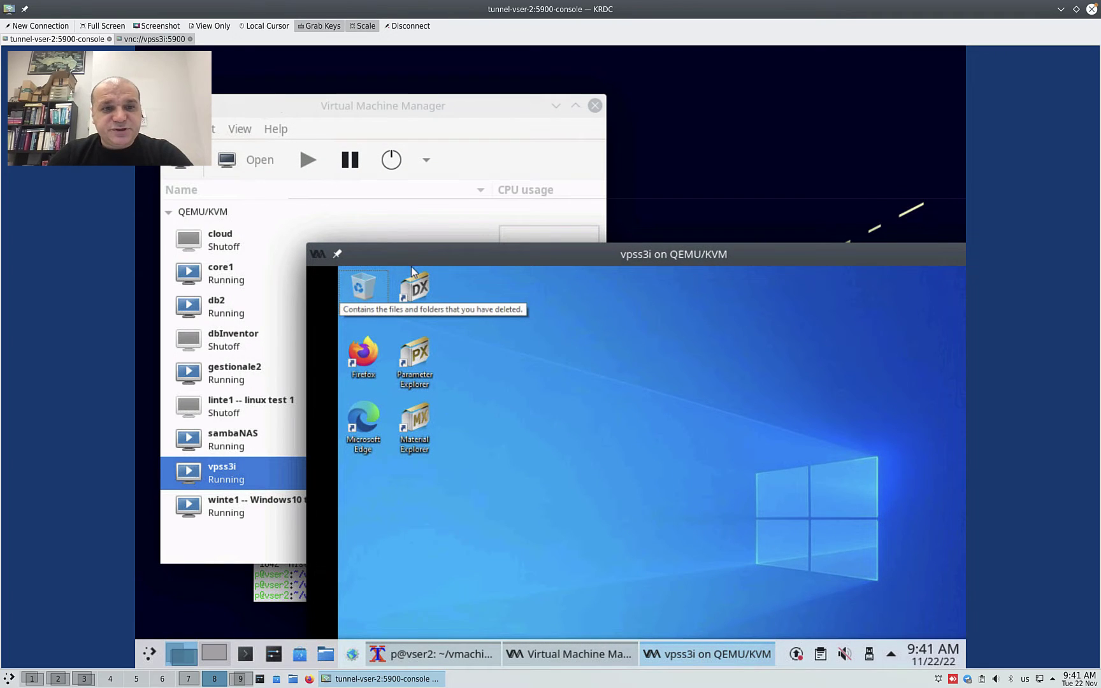
double_click(514, 261)
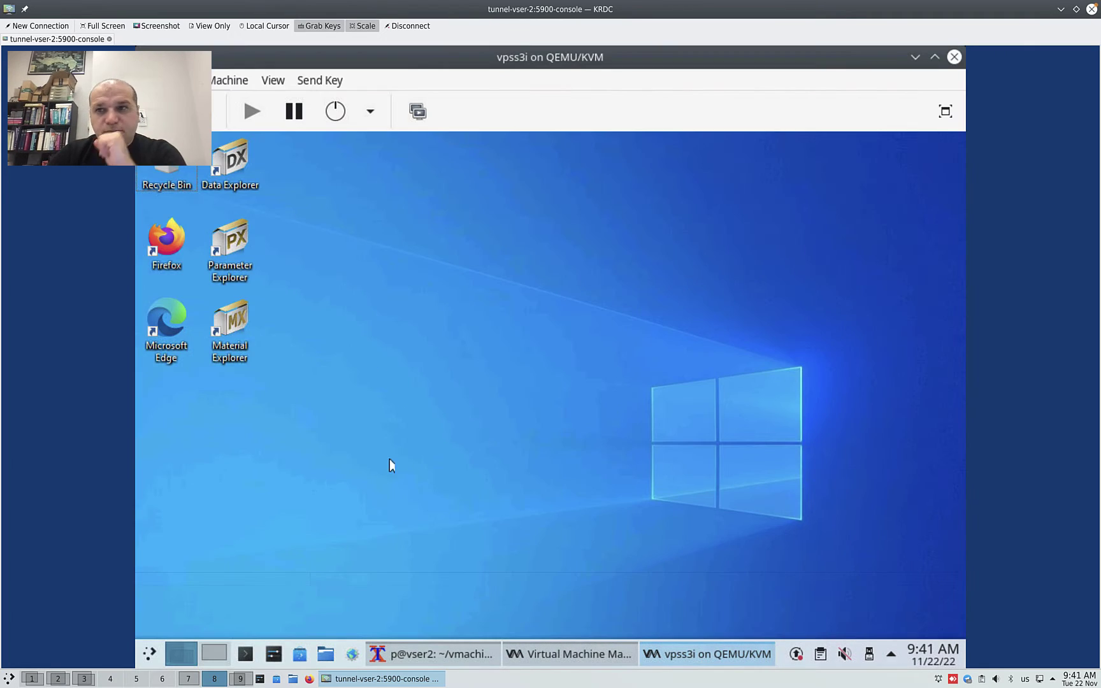
left_click(954, 57)
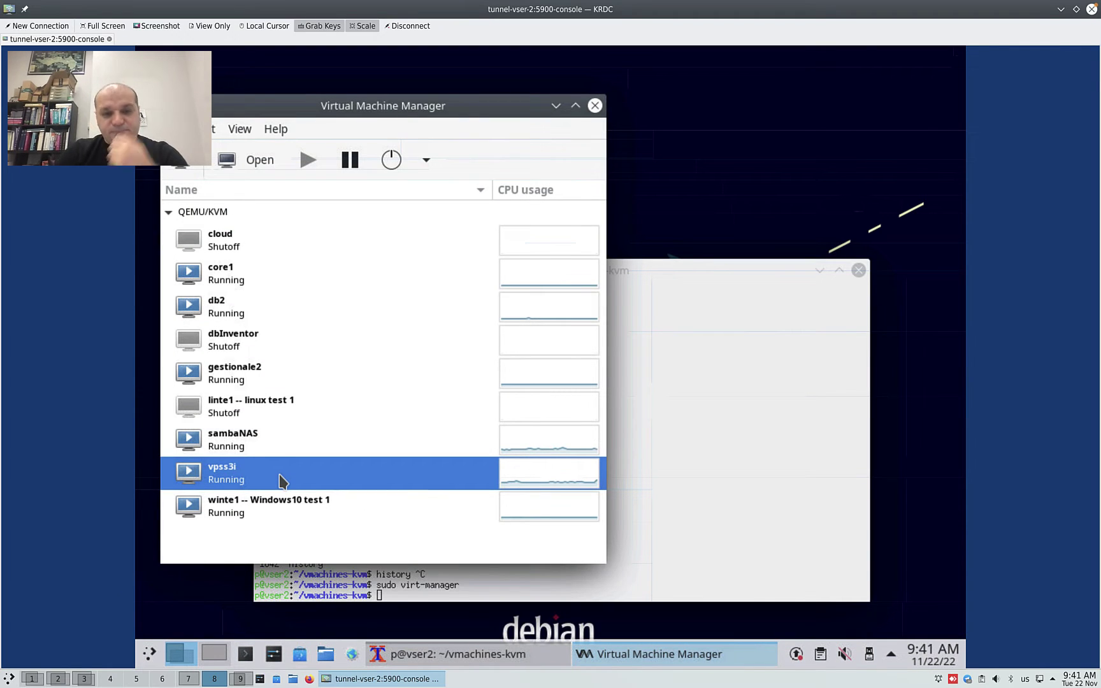
double_click(338, 480)
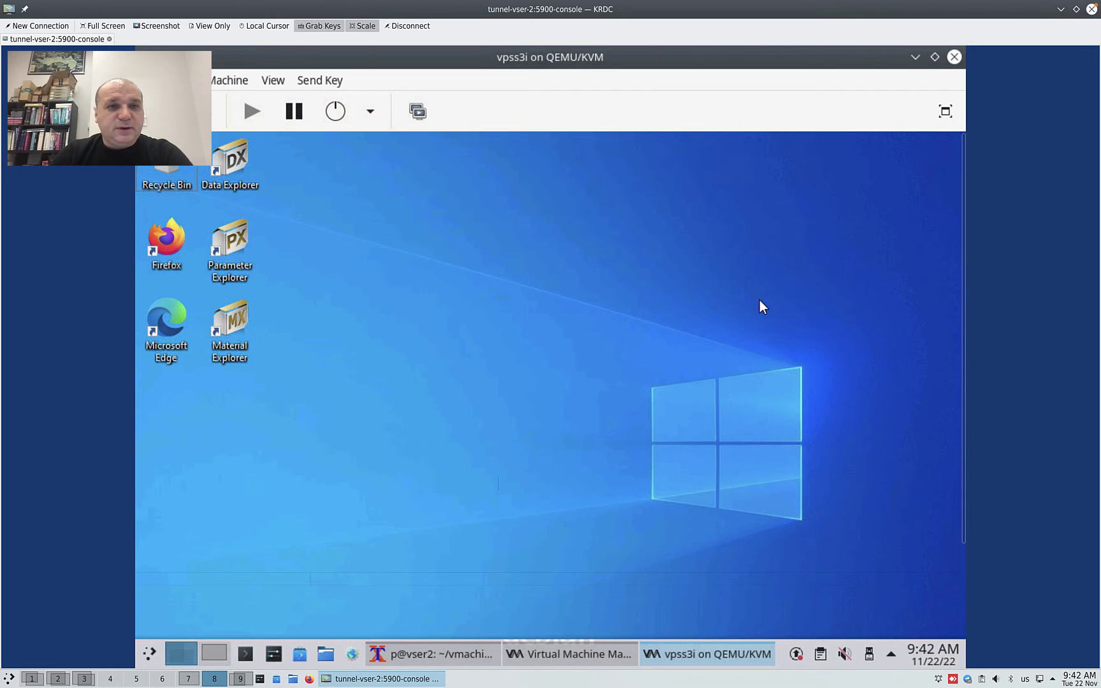
Switch the vpss3i viewer to fullscreen and dismiss the Windows desktop context menu.
left_click(947, 113)
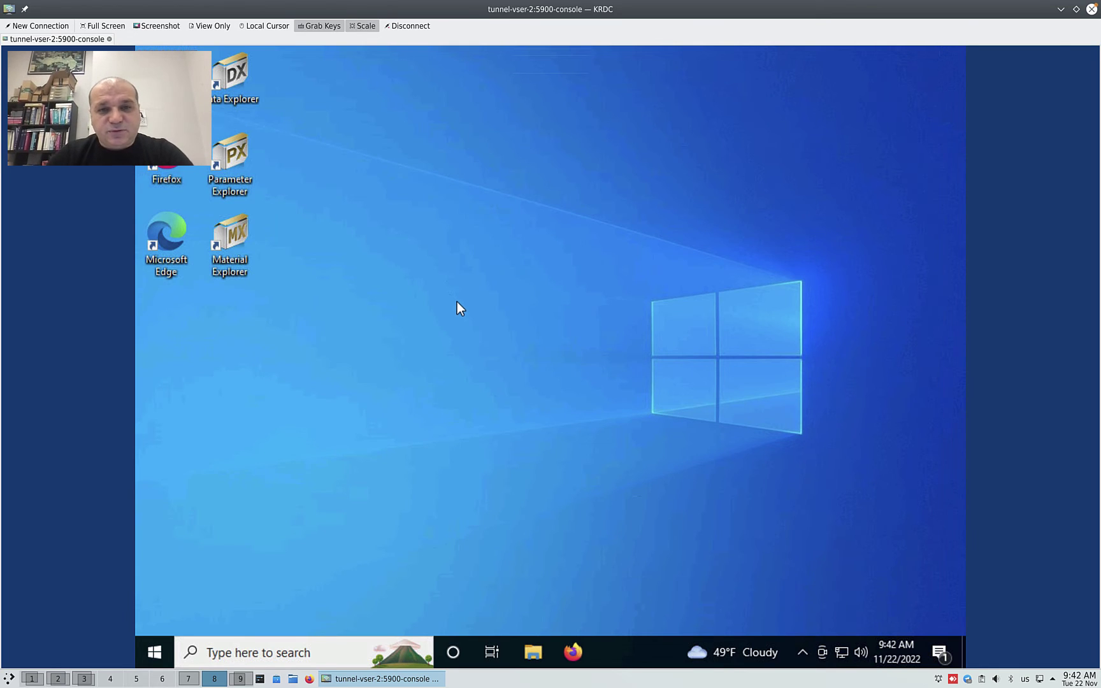
right_click(456, 302)
left_click(379, 317)
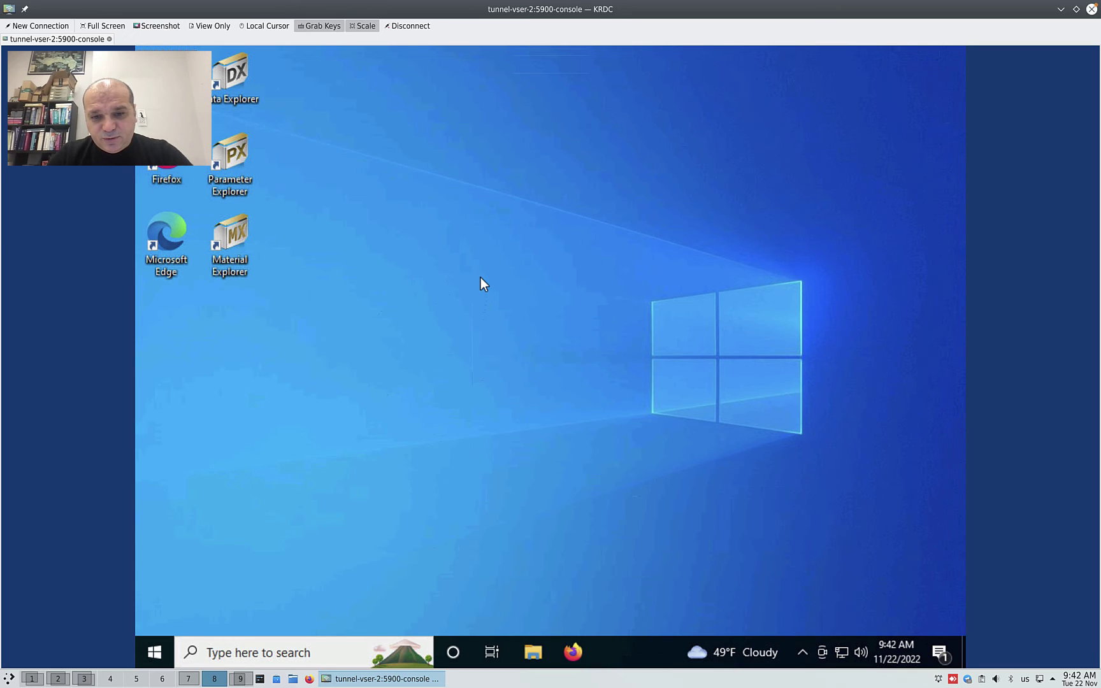
Press the Meta key to bring up the KDE launcher over the Windows desktop.
key("super")
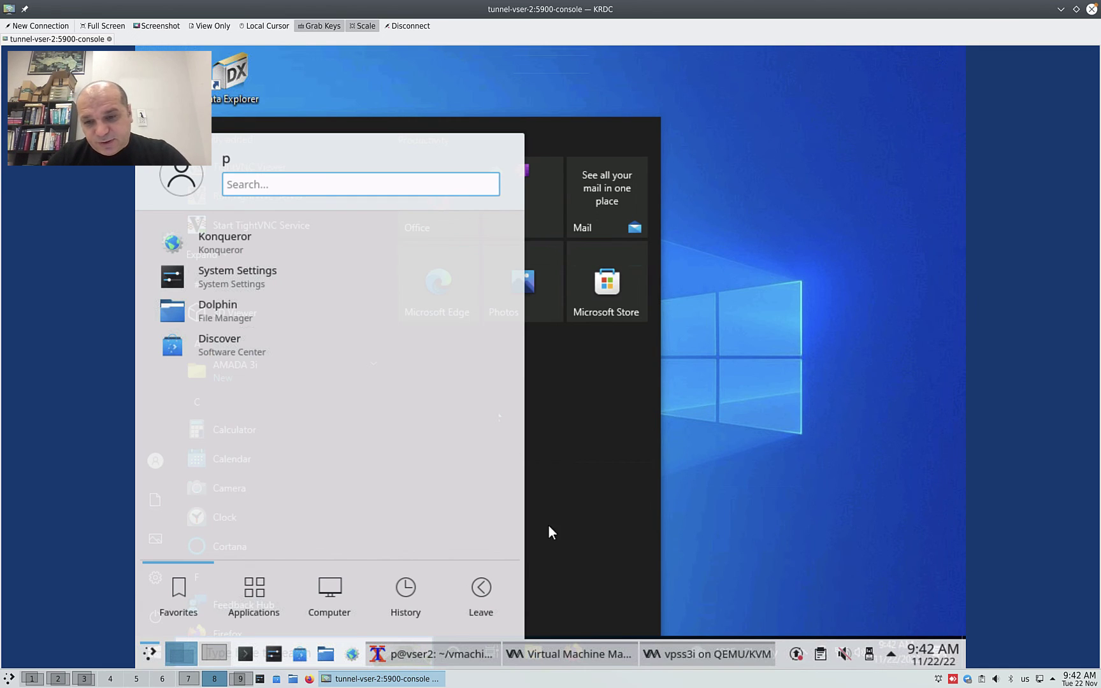
mouse_move(709, 654)
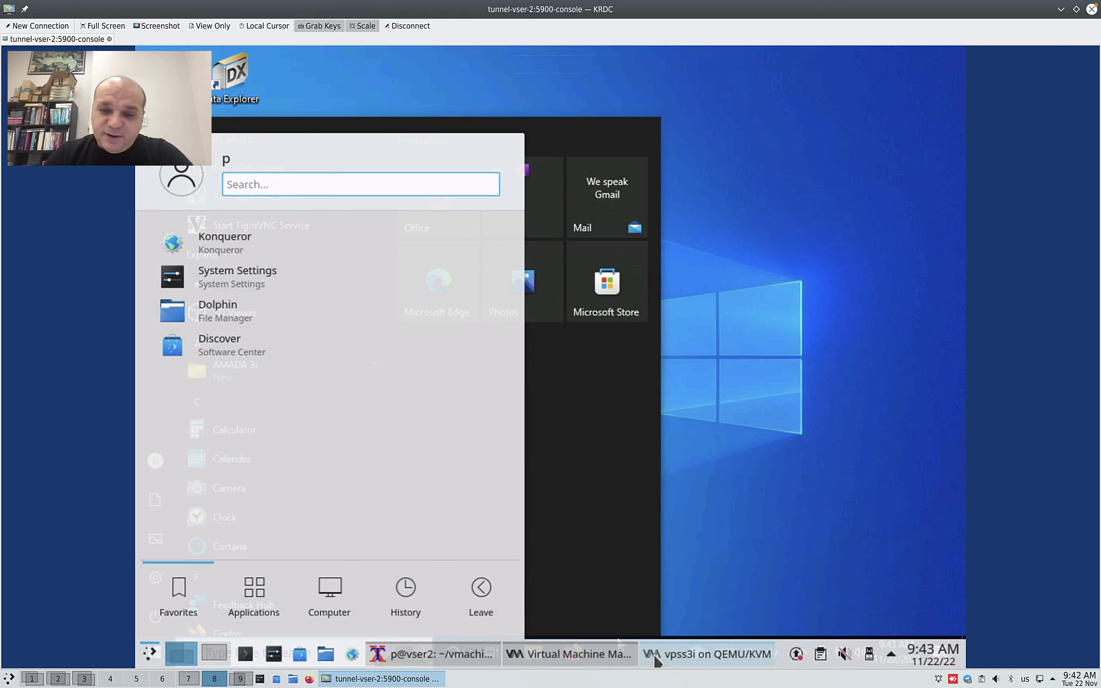
Uncheck Fullscreen under More Actions on the vpss3i taskbar entry, then refocus the window.
right_click(696, 661)
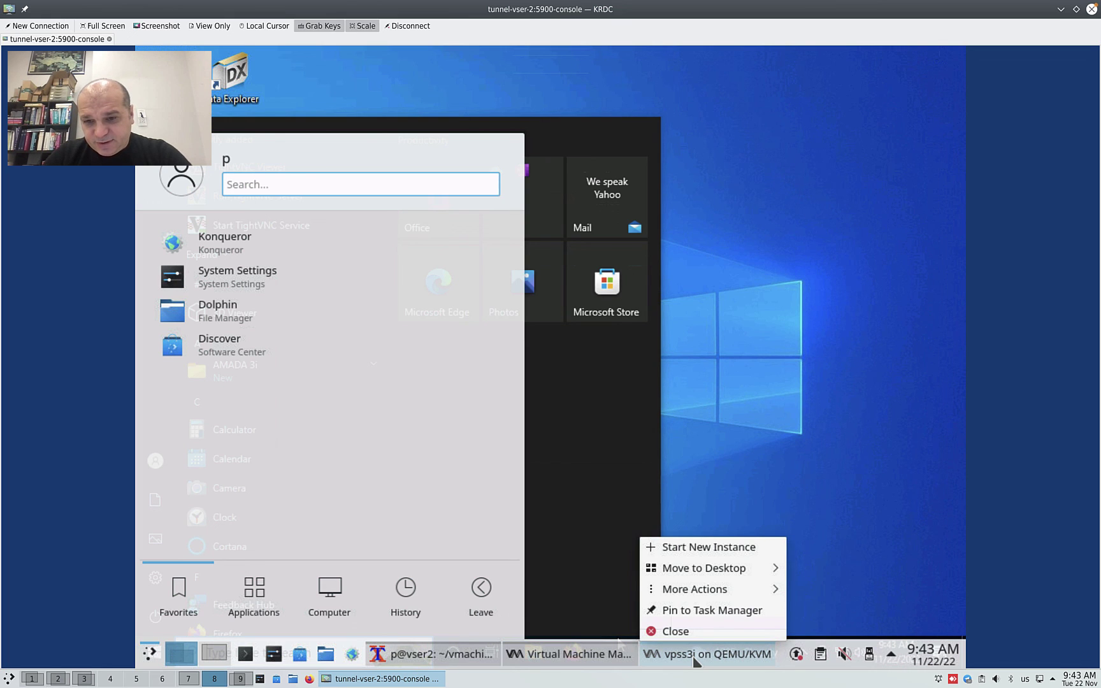
mouse_move(695, 589)
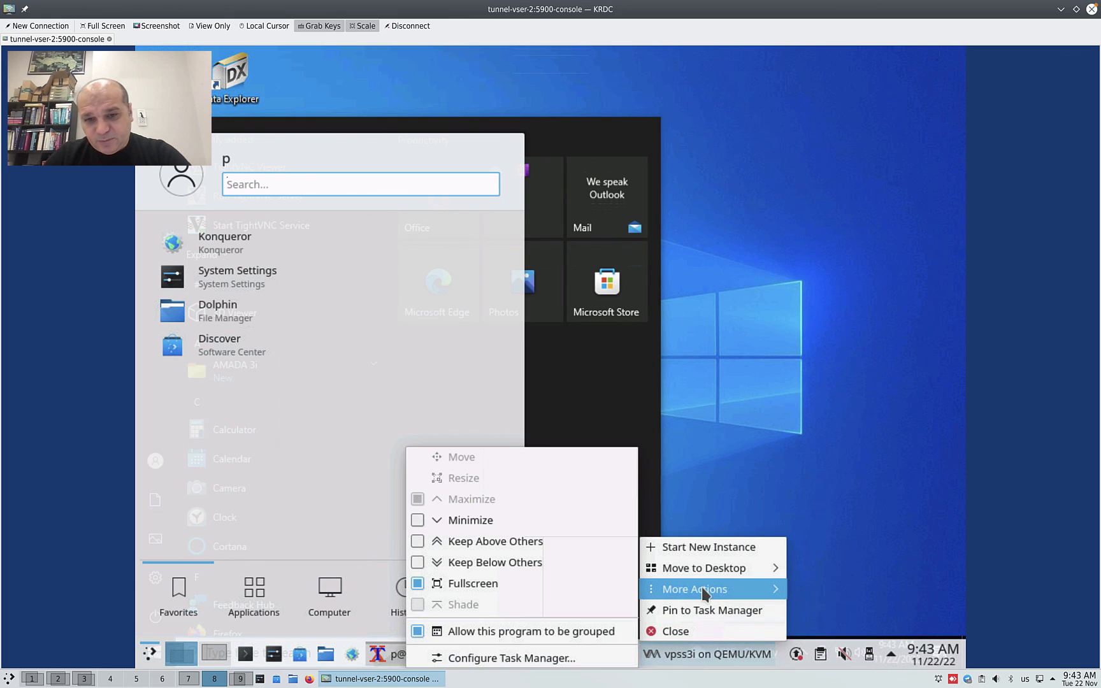
left_click(541, 584)
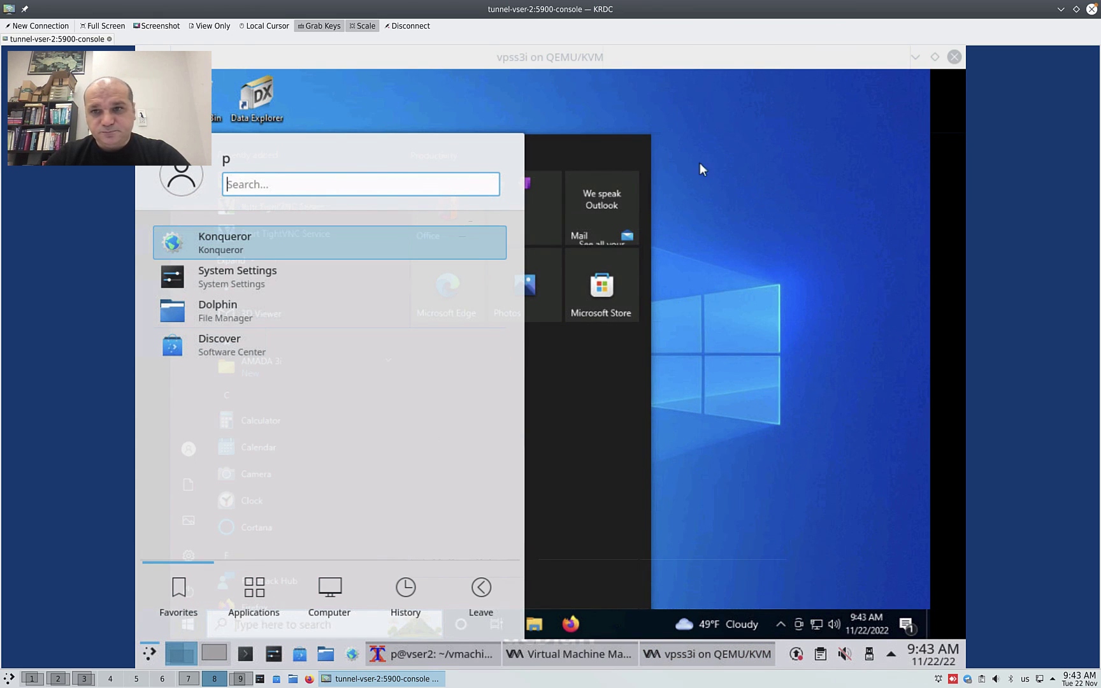
left_click(854, 102)
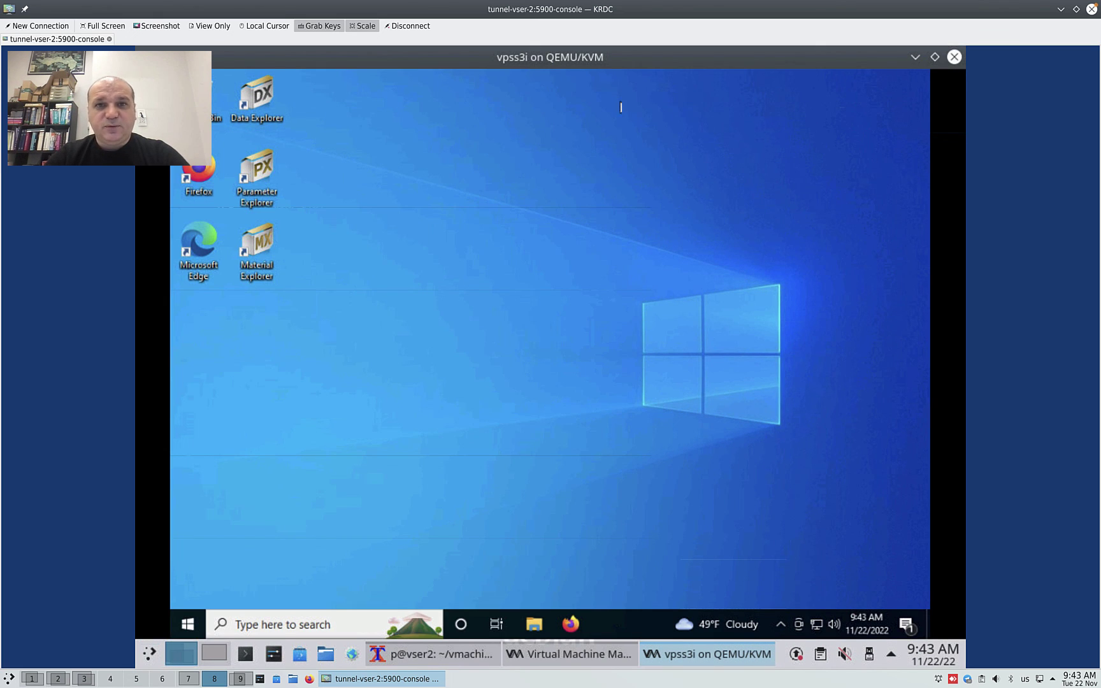